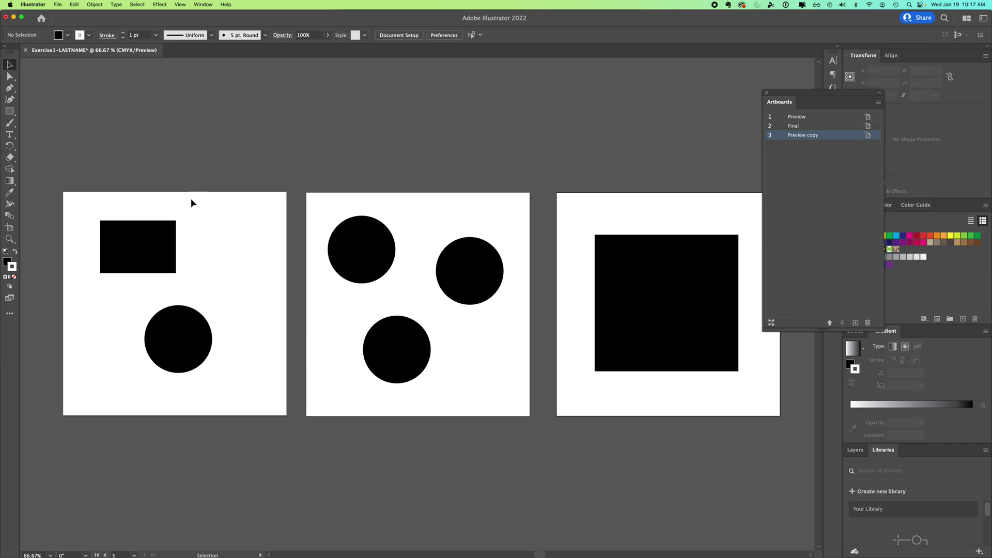
- Switch to the Artboard tool, nudge the Artboards panel left, then hide it via Window
{"action": "left_click", "coordinate": [10, 230]}
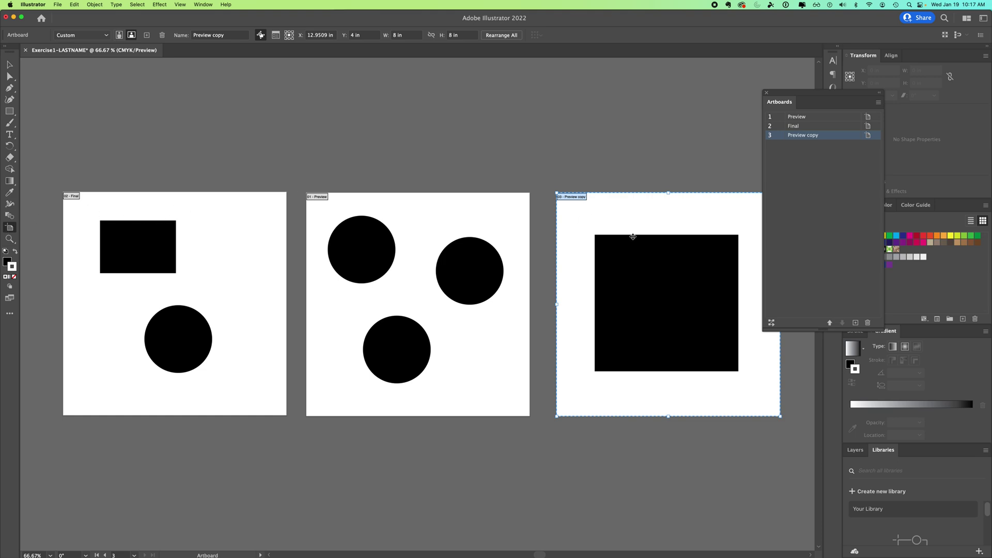
{"action": "left_click_drag", "start_coordinate": [784, 93], "coordinate": [774, 102]}
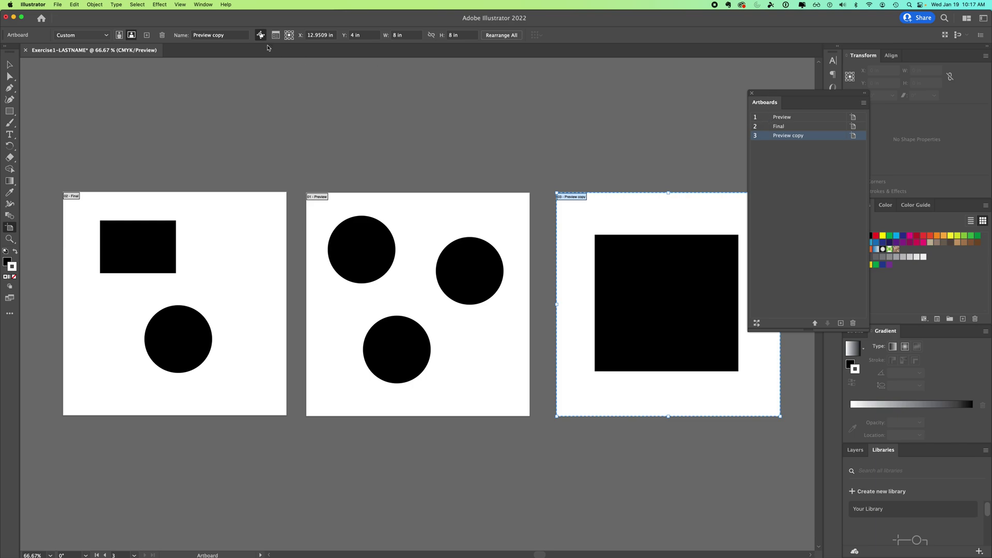
{"action": "left_click", "coordinate": [204, 4]}
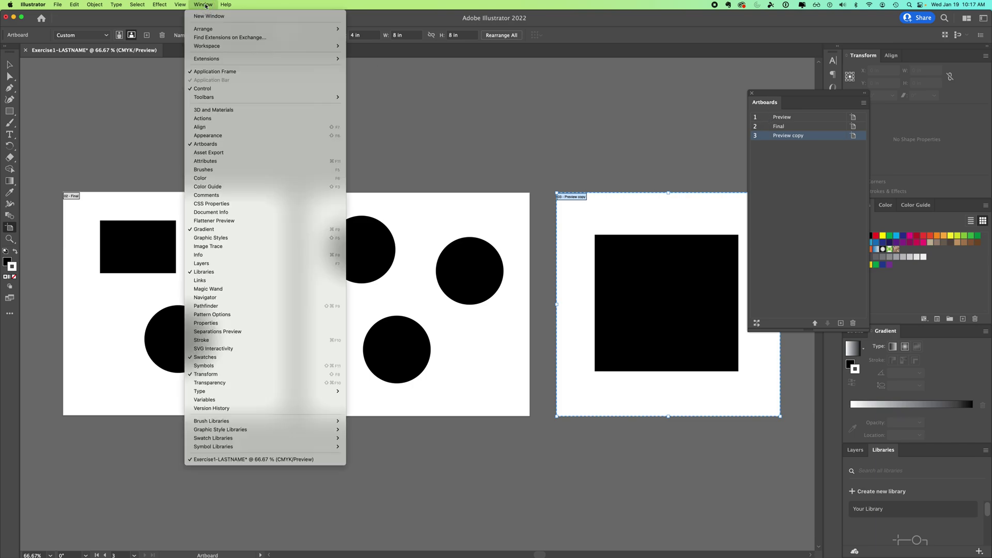
{"action": "left_click", "coordinate": [199, 145]}
- Show the Artboards panel again, move it right, and select the Final artboard
{"action": "left_click", "coordinate": [203, 5]}
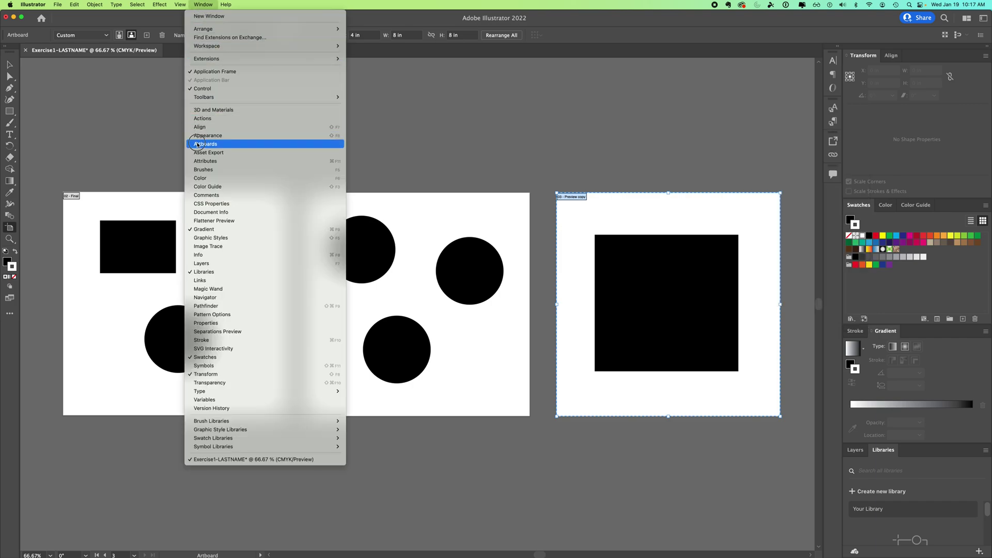
{"action": "left_click", "coordinate": [196, 144]}
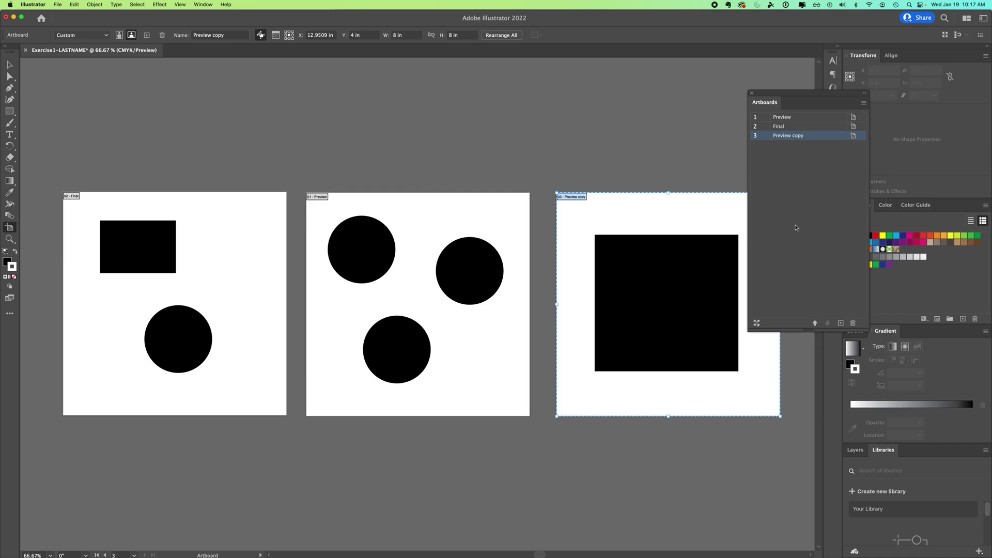
{"action": "left_click_drag", "start_coordinate": [766, 95], "coordinate": [796, 97]}
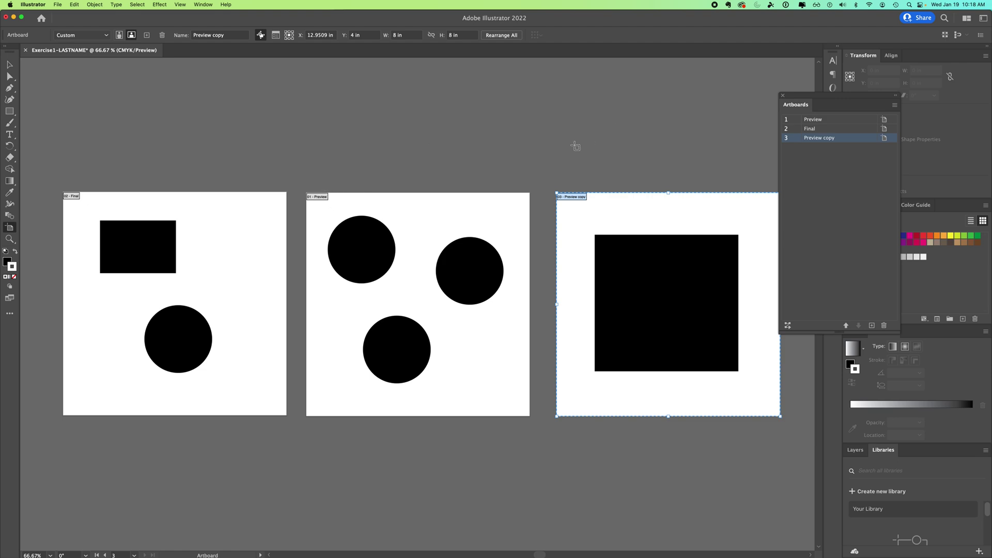
{"action": "left_click", "coordinate": [810, 129]}
- Drag Final above Preview in the artboard list and zoom out to view all three artboards
{"action": "double_click", "coordinate": [810, 130]}
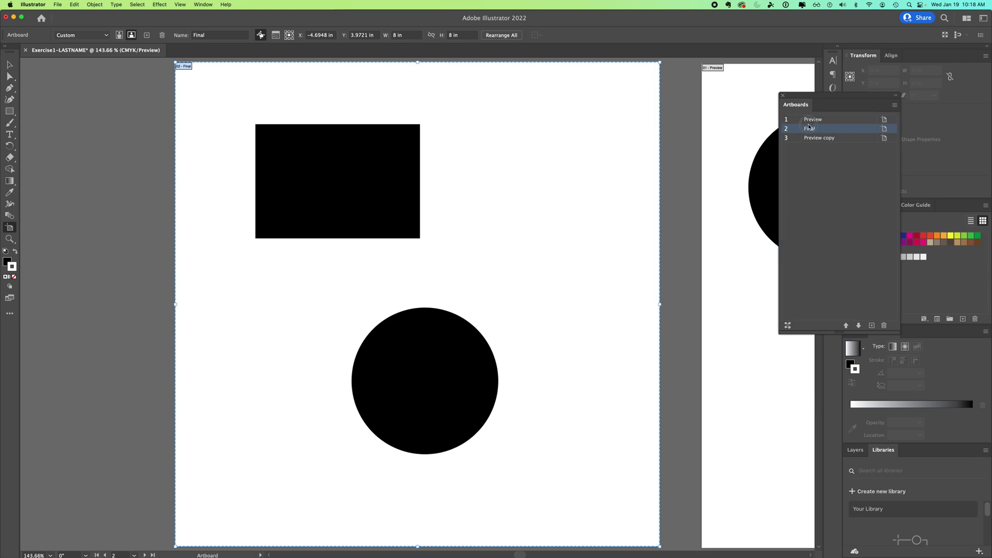
{"action": "left_click_drag", "start_coordinate": [819, 118], "coordinate": [828, 123]}
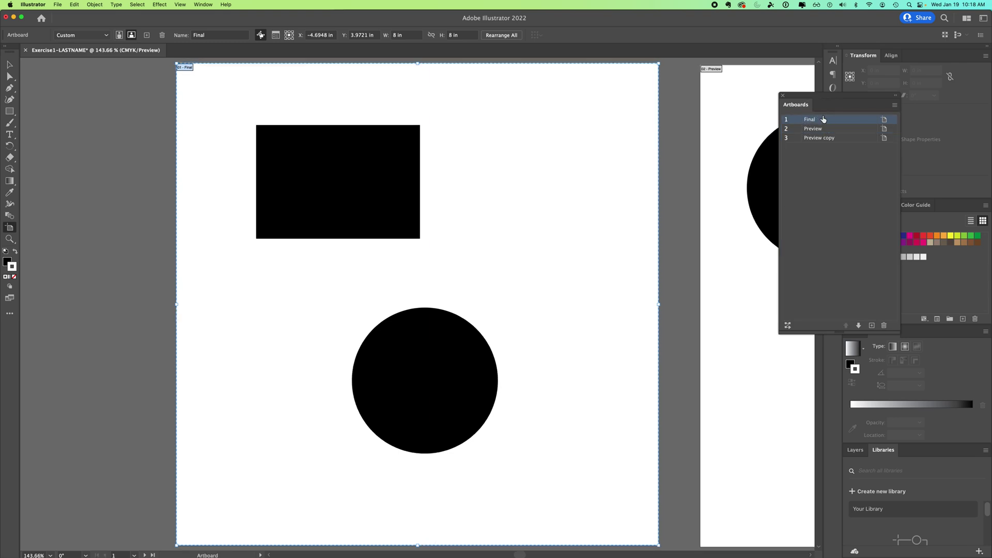
{"action": "key", "text": "alt+super+0"}
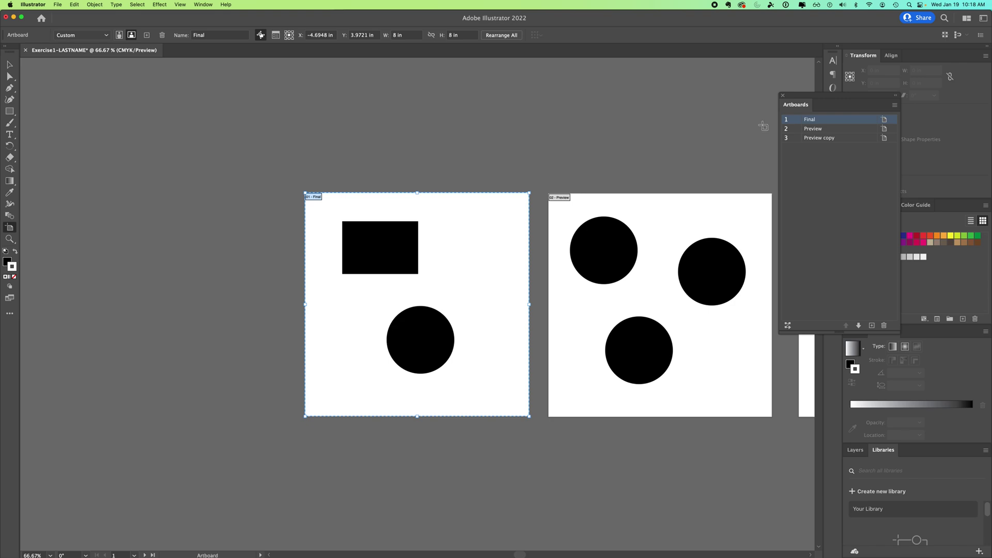
{"action": "left_click_drag", "start_coordinate": [586, 137], "coordinate": [329, 113]}
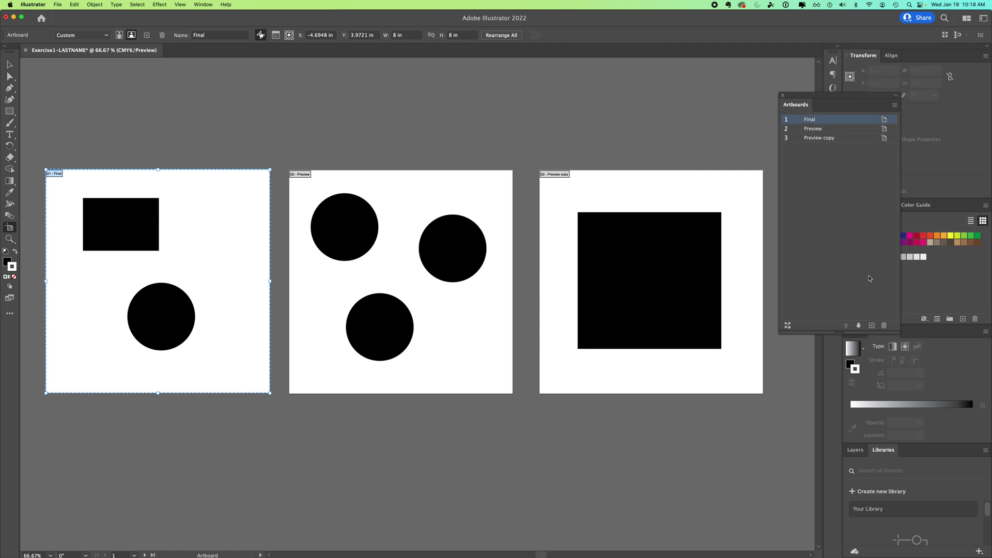
- Move Final down to last and back up to first, then switch to the Selection tool
{"action": "left_click", "coordinate": [859, 327]}
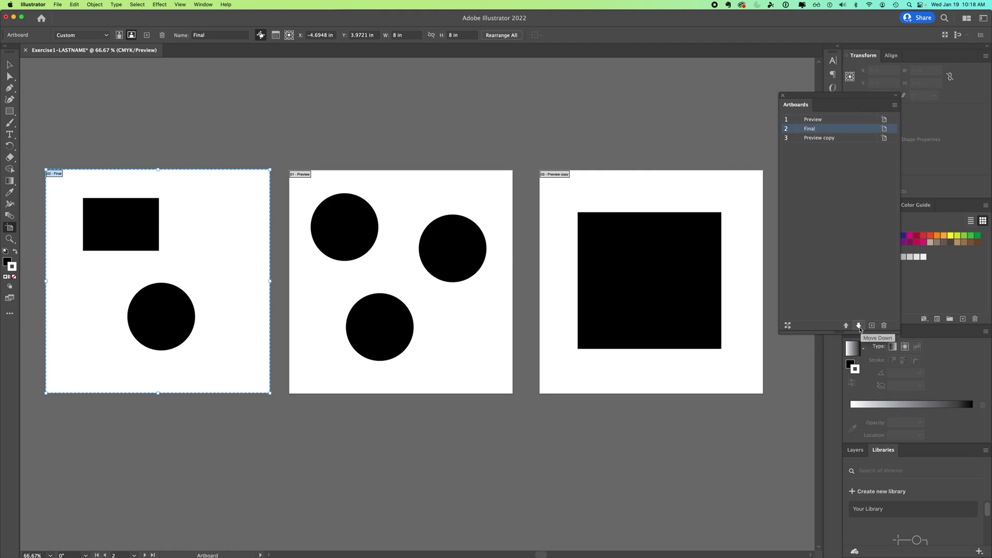
{"action": "left_click", "coordinate": [859, 326]}
{"action": "left_click", "coordinate": [846, 325]}
{"action": "left_click", "coordinate": [846, 326]}
{"action": "key", "text": "v"}
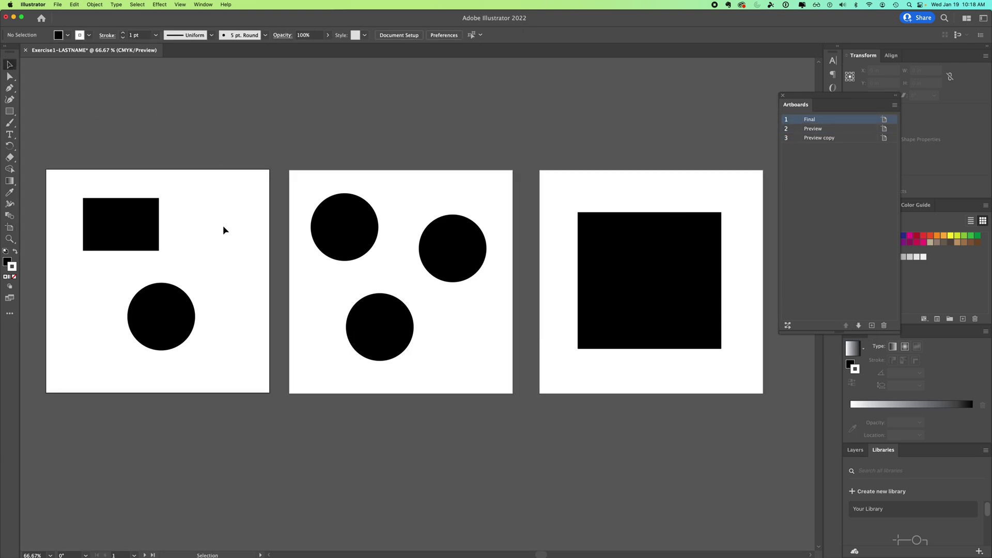
- Rename Preview copy to Third, Preview to Second, and Final to First
{"action": "left_click", "coordinate": [819, 140]}
{"action": "double_click", "coordinate": [819, 139]}
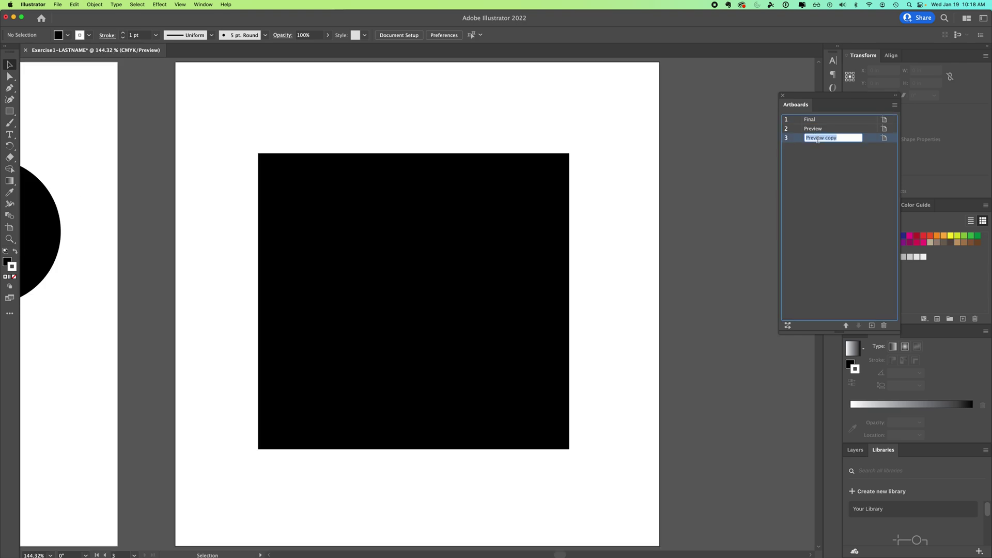
{"action": "type", "text": "Third"}
{"action": "left_click", "coordinate": [814, 129]}
{"action": "double_click", "coordinate": [816, 129]}
{"action": "type", "text": "Second"}
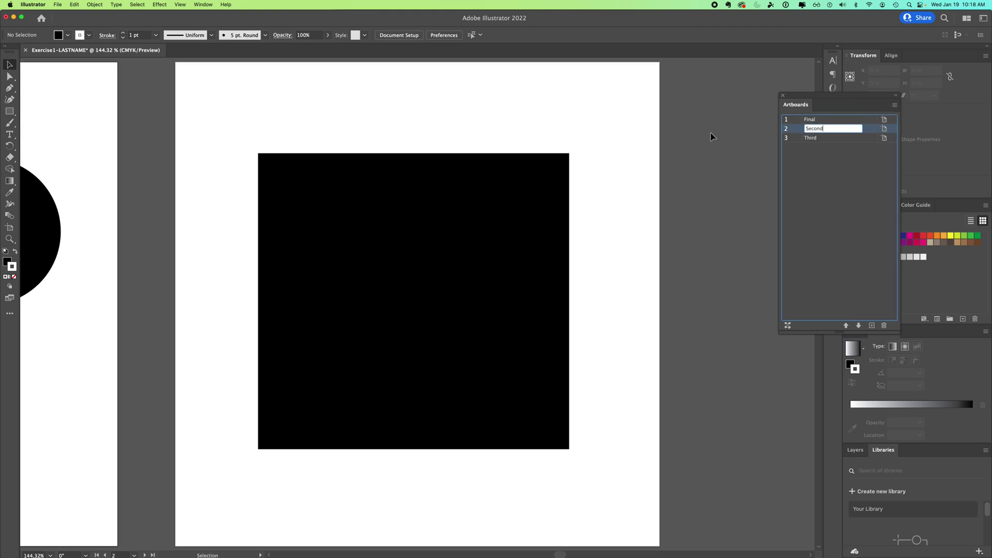
{"action": "left_click", "coordinate": [814, 120]}
{"action": "double_click", "coordinate": [813, 119]}
{"action": "type", "text": "F"}
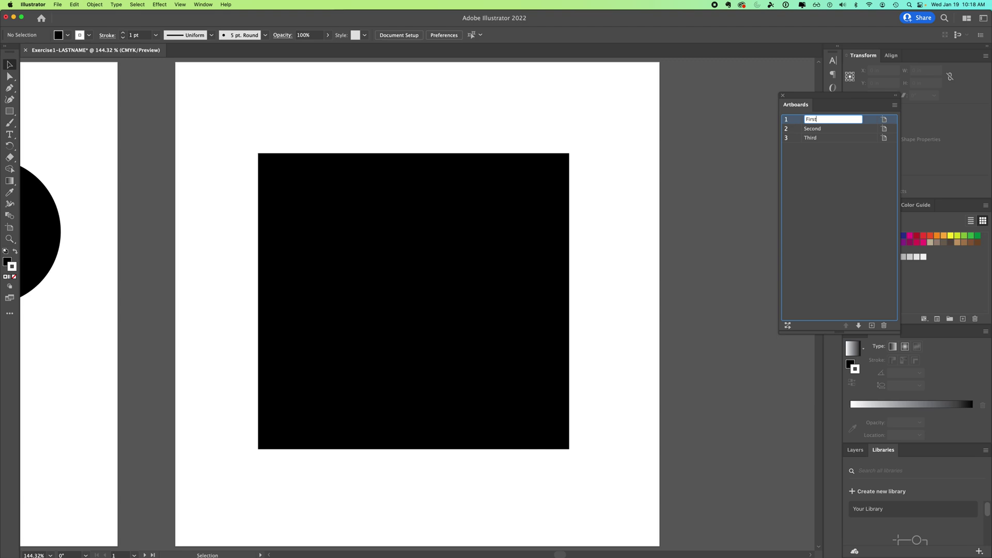
{"action": "key", "text": "Return"}
- Zoom out and pan to centre the three renamed artboards in the window
{"action": "key", "text": "a"}
{"action": "key", "text": "super+alt+0"}
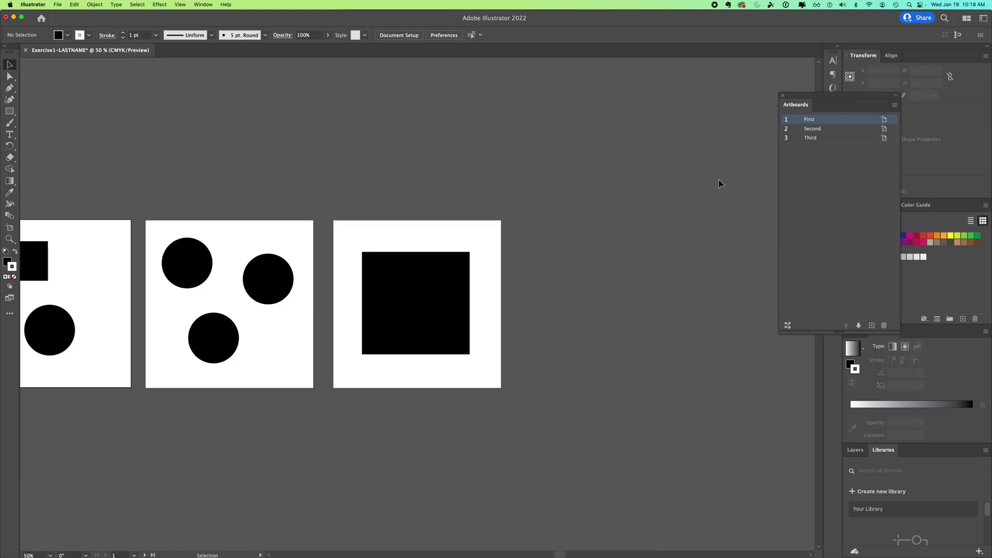
{"action": "left_click_drag", "start_coordinate": [323, 237], "coordinate": [517, 206]}
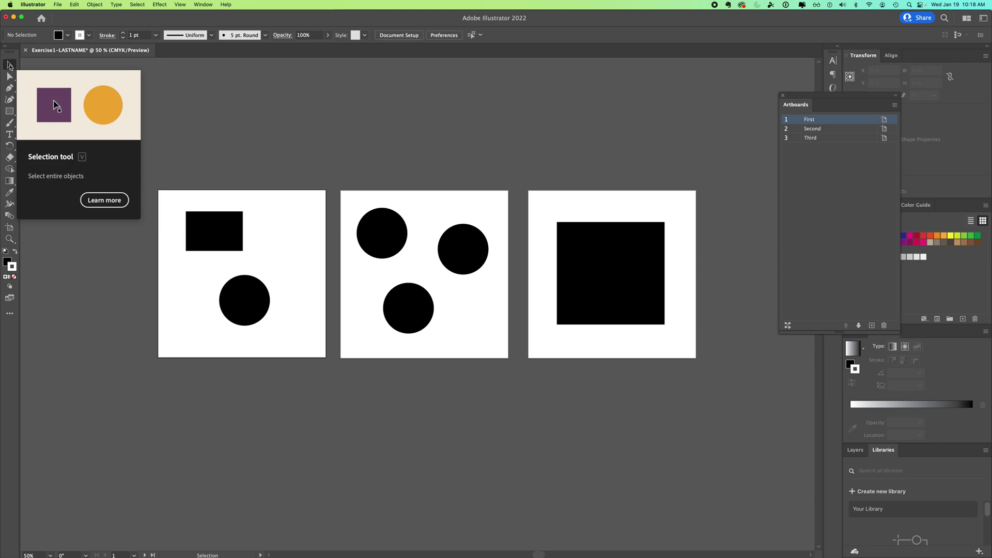
{"action": "key", "text": "space"}
{"action": "left_click_drag", "start_coordinate": [307, 125], "coordinate": [339, 135]}
{"action": "left_click_drag", "start_coordinate": [401, 151], "coordinate": [414, 150]}
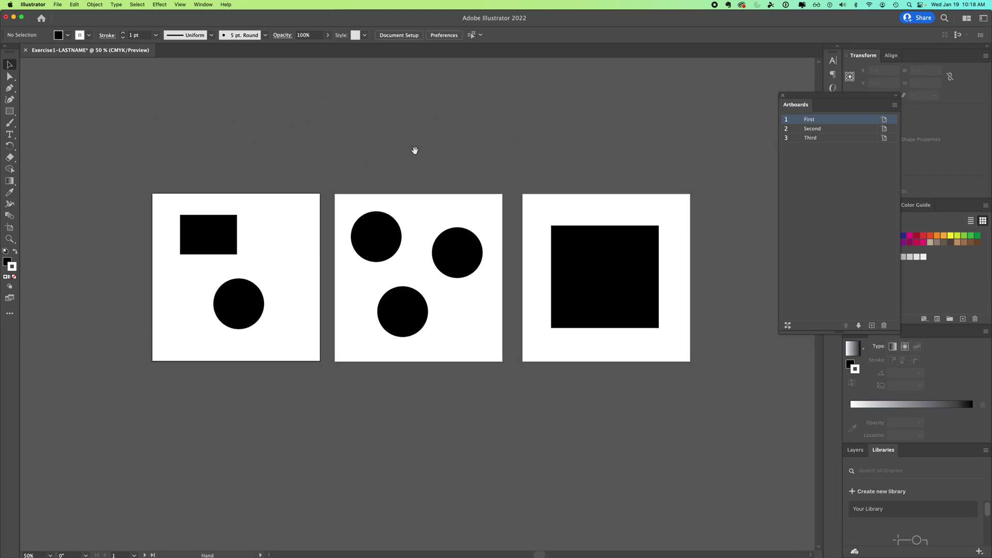
- Start File > Save a Copy and delete ' copy' from the file name
{"action": "left_click", "coordinate": [58, 5]}
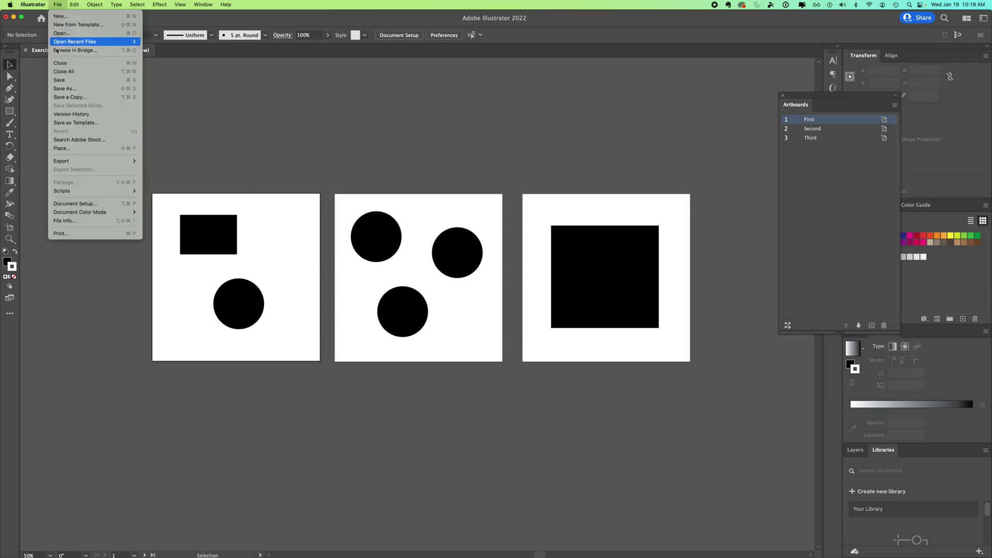
{"action": "left_click", "coordinate": [69, 99]}
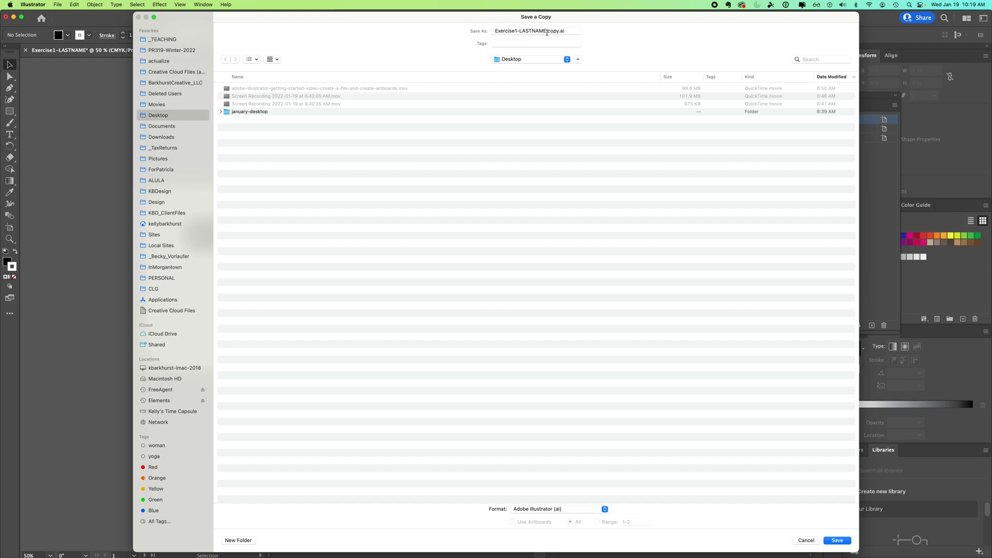
{"action": "left_click_drag", "start_coordinate": [546, 31], "coordinate": [559, 31]}
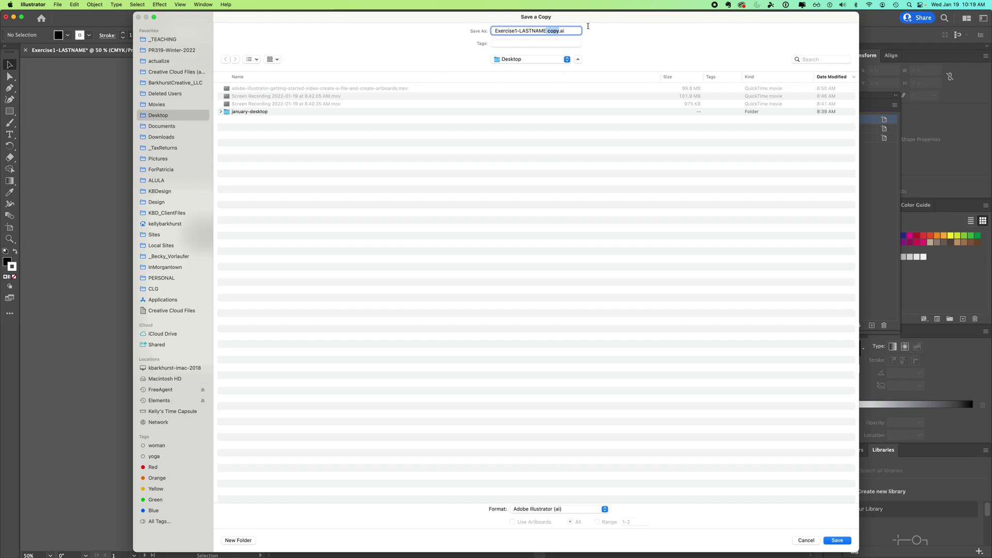
{"action": "key", "text": "BackSpace"}
- Save the copy as Adobe PDF (pdf) with All artboards, then move the PDF options dialog aside
{"action": "left_click", "coordinate": [517, 512]}
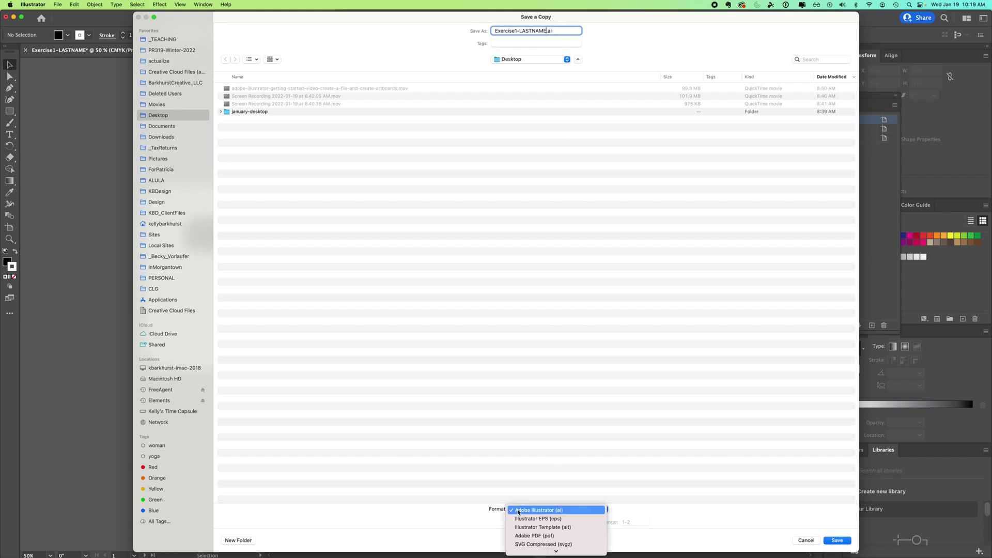
{"action": "left_click", "coordinate": [537, 536]}
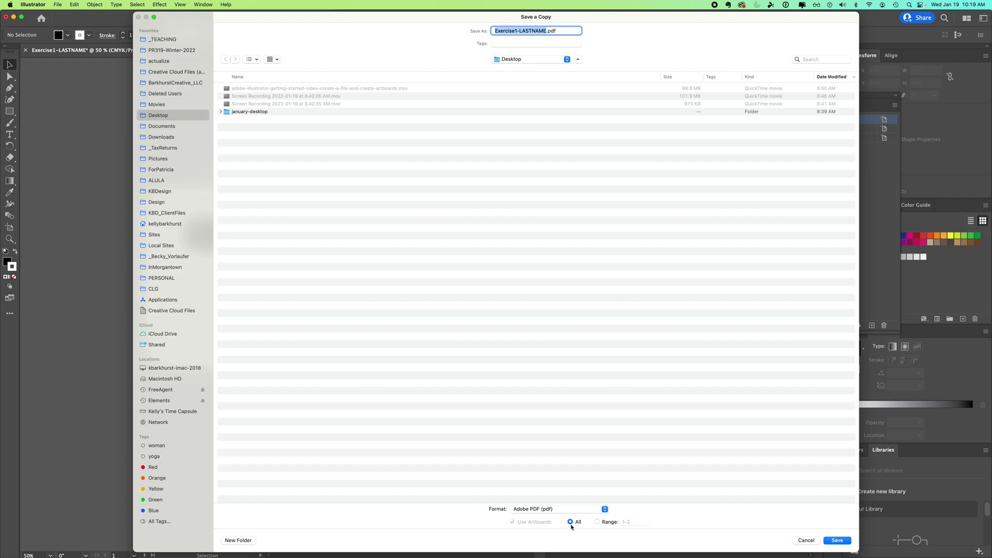
{"action": "left_click", "coordinate": [596, 523]}
{"action": "left_click", "coordinate": [570, 522]}
{"action": "left_click", "coordinate": [837, 541]}
{"action": "left_click_drag", "start_coordinate": [376, 164], "coordinate": [478, 112]}
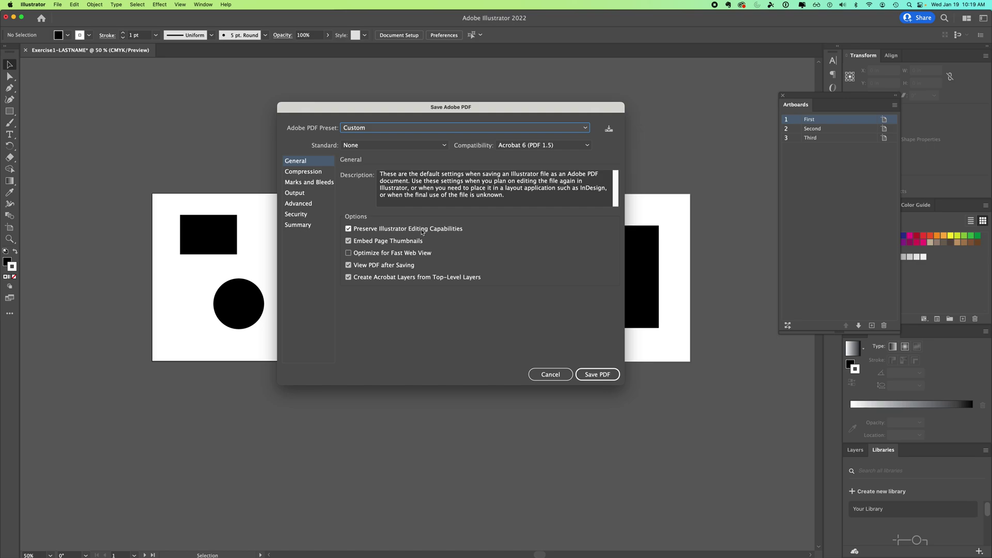
- Disable Preserve Illustrator Editing Capabilities, enable Optimize for Fast Web View, and browse the Compression, Marks and Bleeds, and Output panels
{"action": "left_click", "coordinate": [348, 229]}
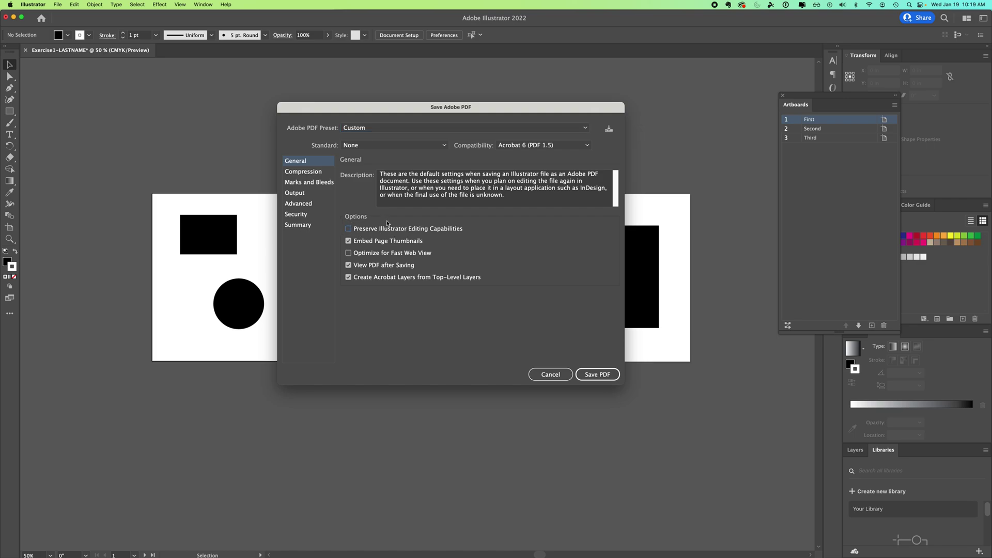
{"action": "left_click", "coordinate": [348, 253]}
{"action": "left_click", "coordinate": [301, 174]}
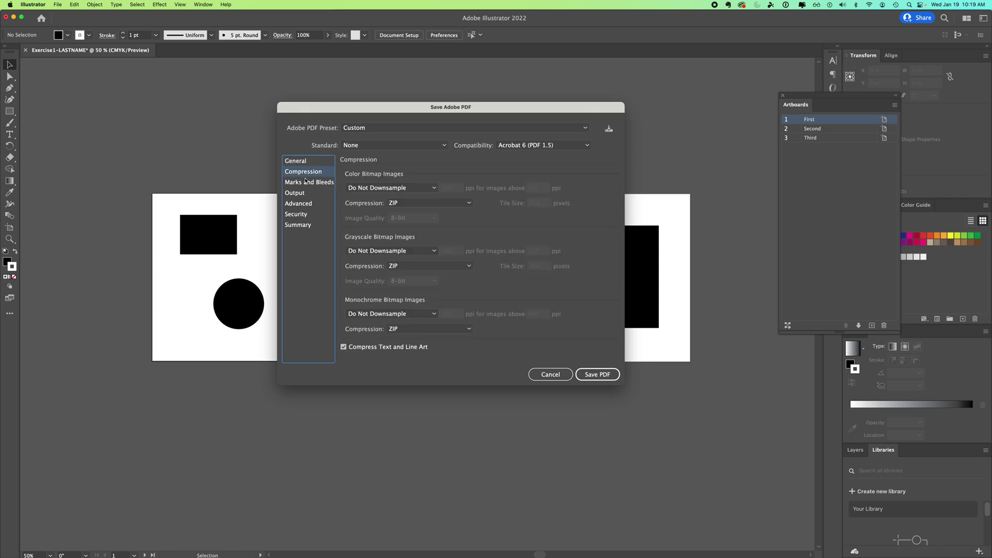
{"action": "left_click", "coordinate": [305, 184]}
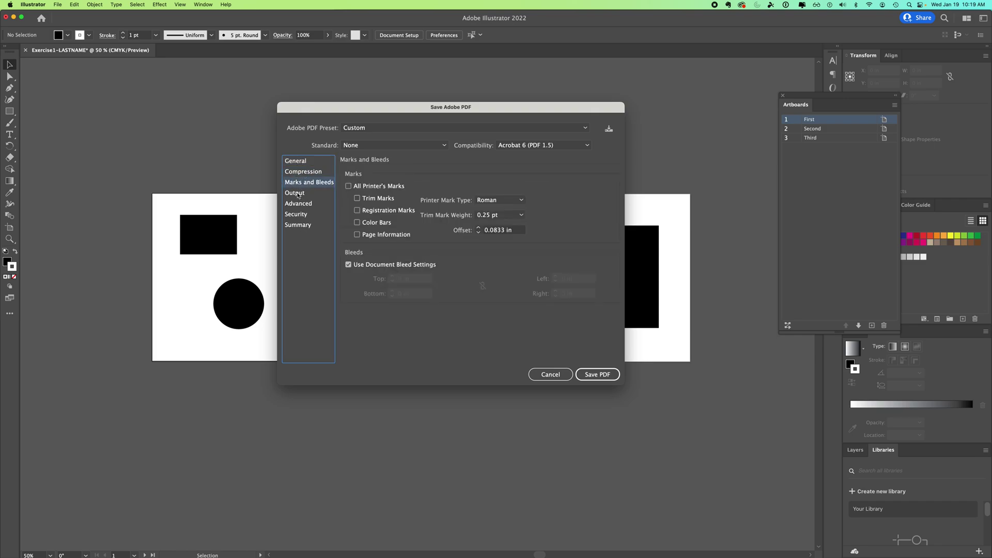
{"action": "left_click", "coordinate": [298, 195]}
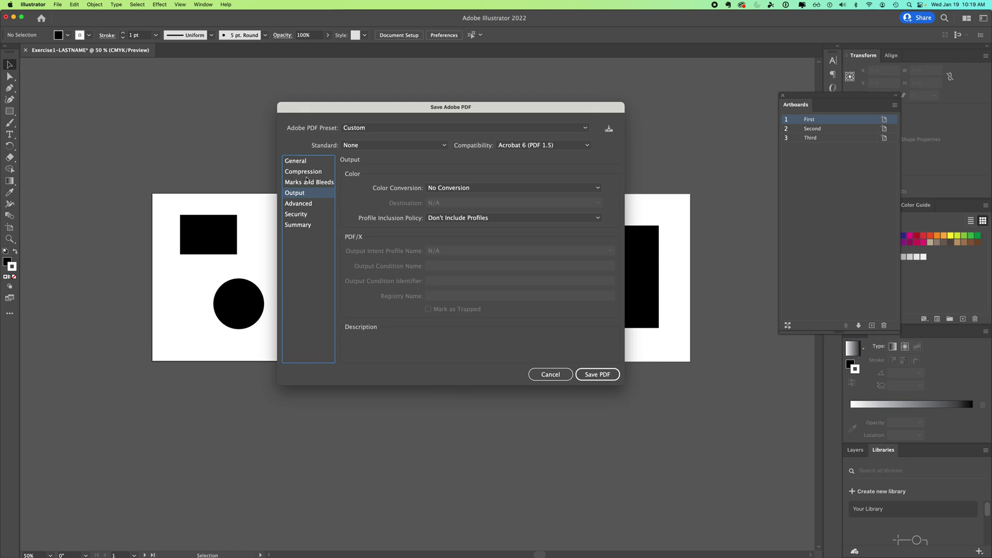
- Return through the option panels to General and save the PDF, accepting the warning
{"action": "left_click", "coordinate": [309, 173]}
{"action": "left_click", "coordinate": [309, 184]}
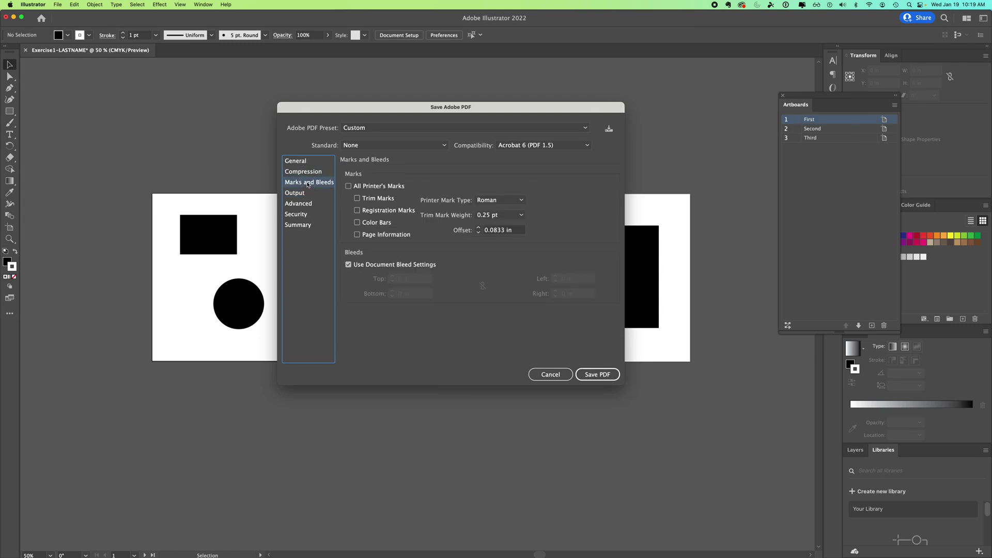
{"action": "left_click", "coordinate": [298, 162]}
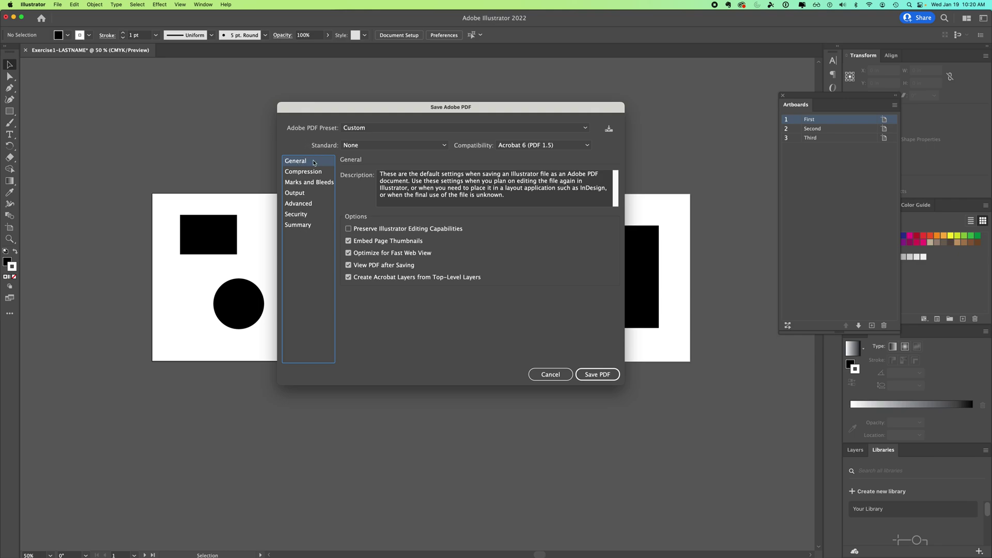
{"action": "left_click", "coordinate": [595, 375]}
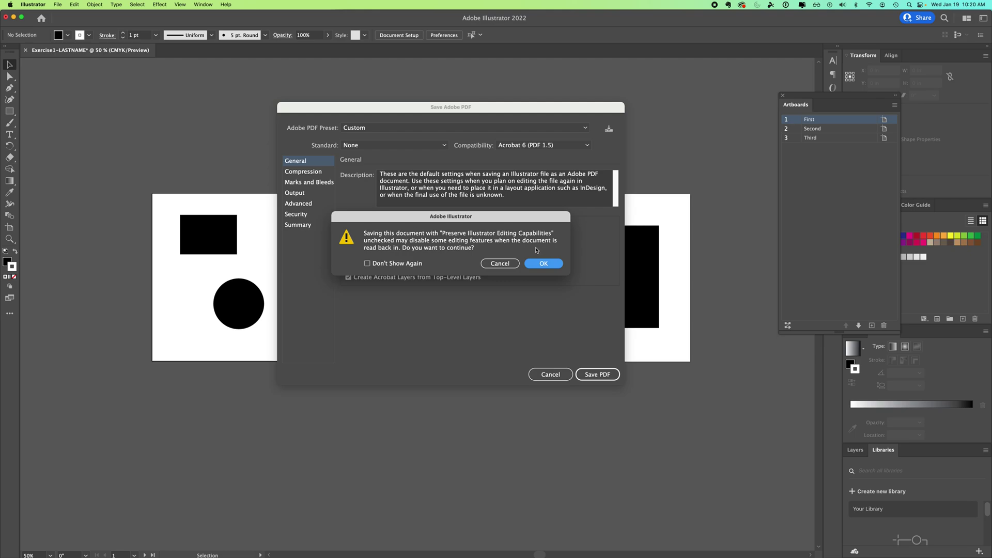
{"action": "left_click", "coordinate": [543, 264]}
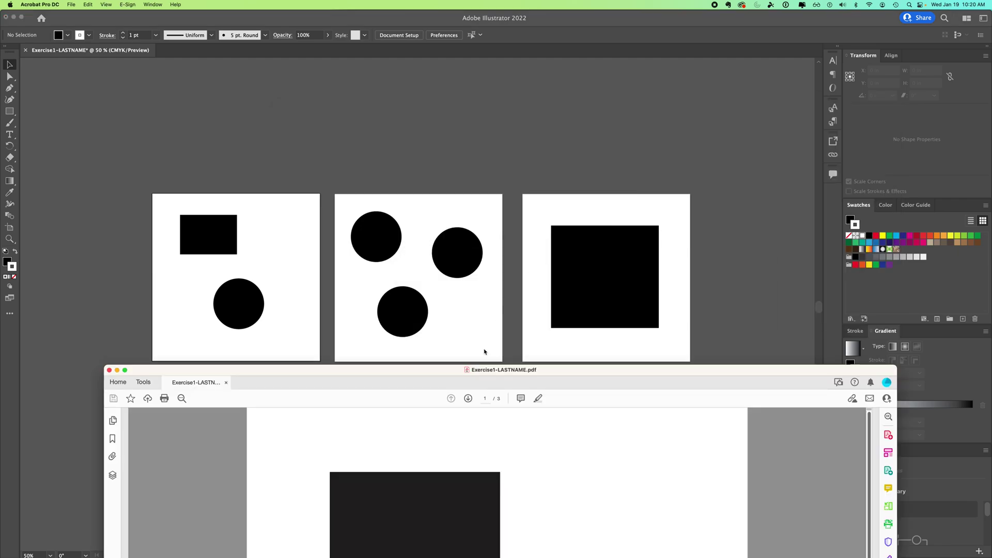
- Bring the Acrobat window up, fit page 1 in view, and advance to page 2
{"action": "left_click_drag", "start_coordinate": [464, 367], "coordinate": [433, 2]}
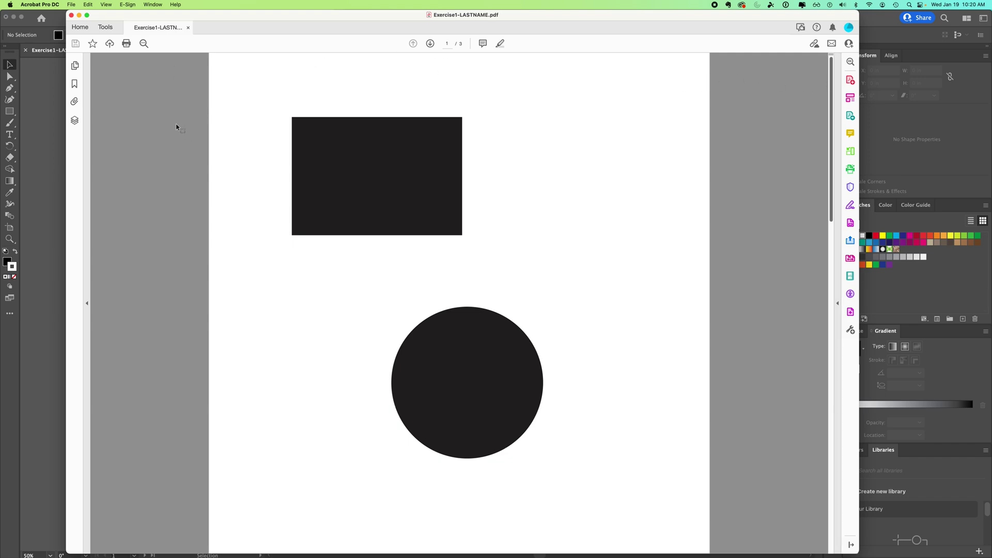
{"action": "key", "text": "super+minus"}
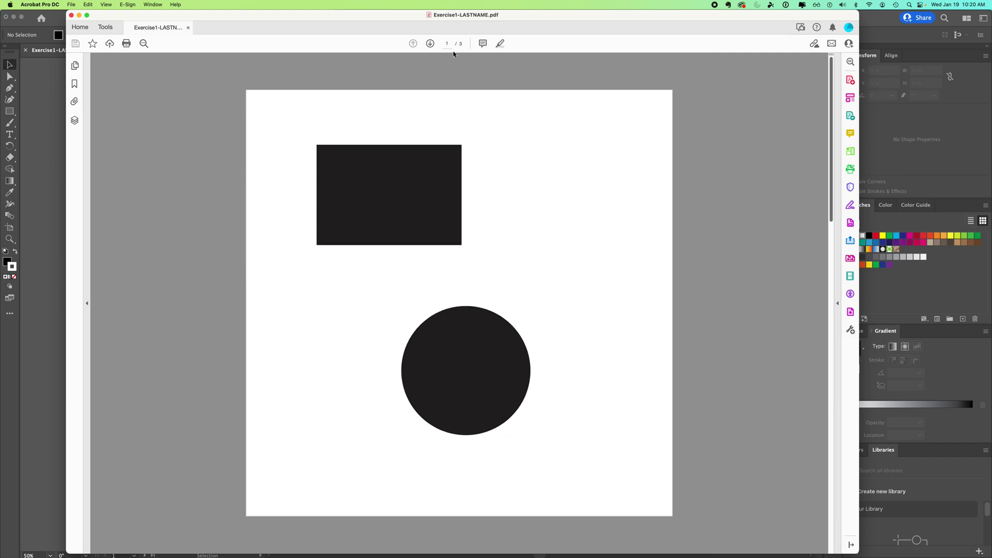
{"action": "left_click_drag", "start_coordinate": [298, 15], "coordinate": [685, 15]}
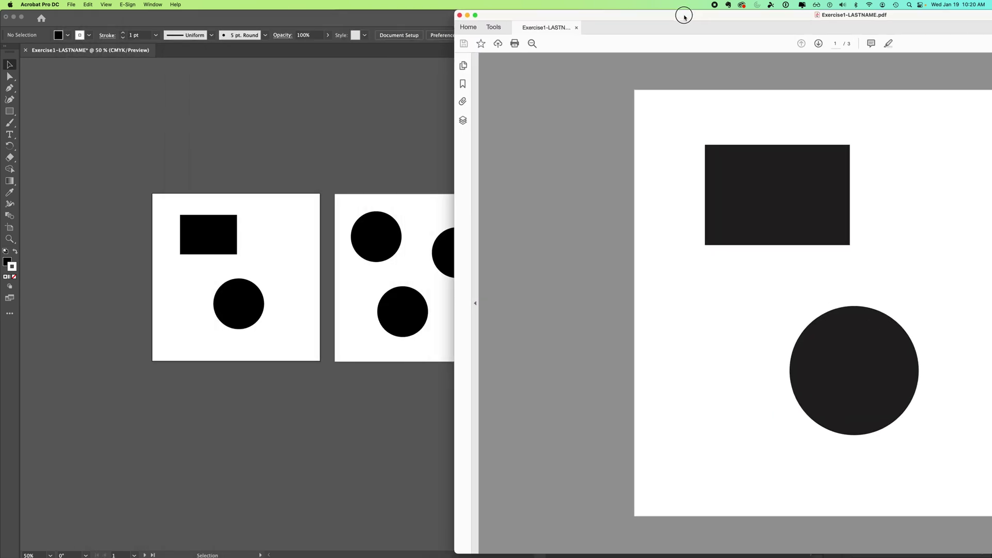
{"action": "left_click_drag", "start_coordinate": [564, 29], "coordinate": [400, 10]}
{"action": "left_click", "coordinate": [654, 43]}
- Switch briefly to Illustrator, return to Acrobat, and go to page 3
{"action": "key", "text": "super+Tab"}
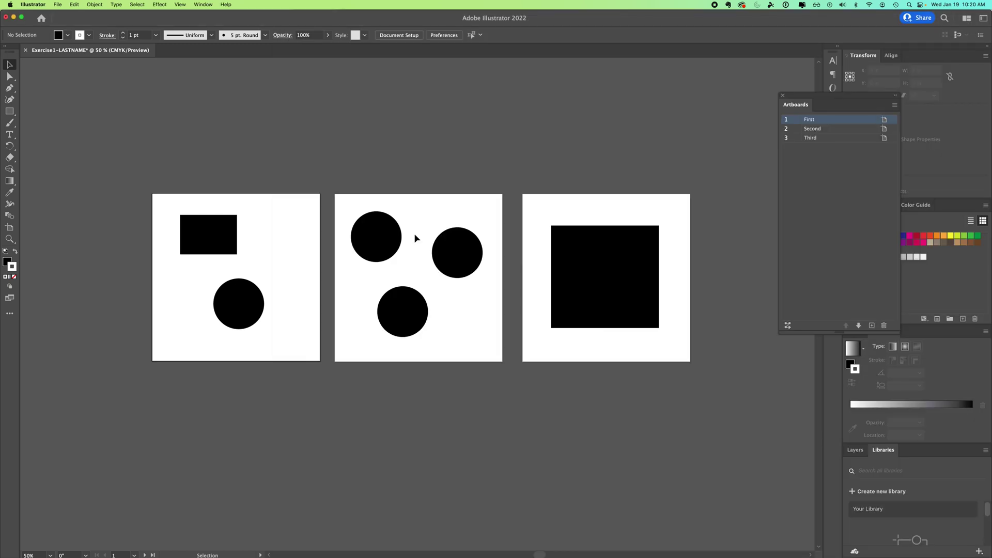
{"action": "mouse_move", "coordinate": [590, 548]}
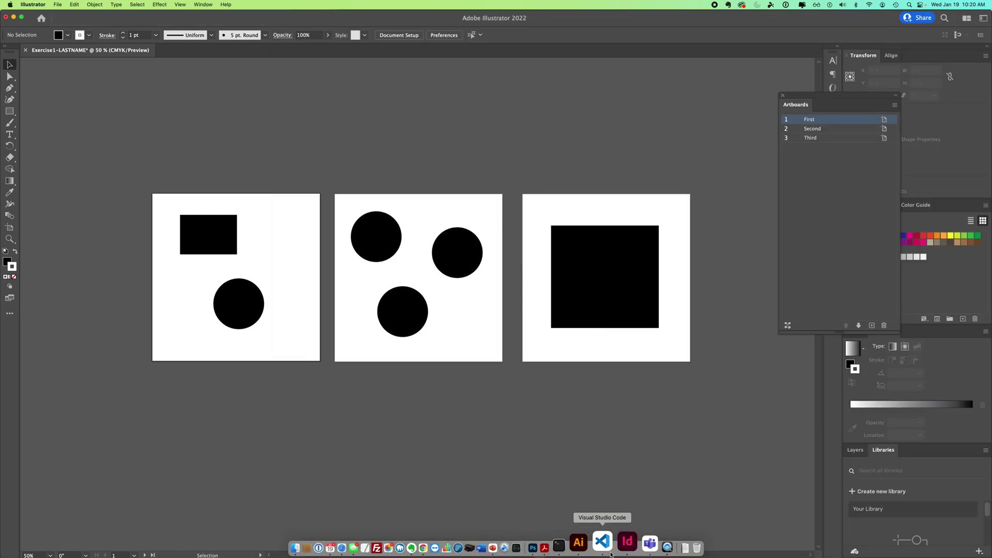
{"action": "left_click", "coordinate": [552, 543]}
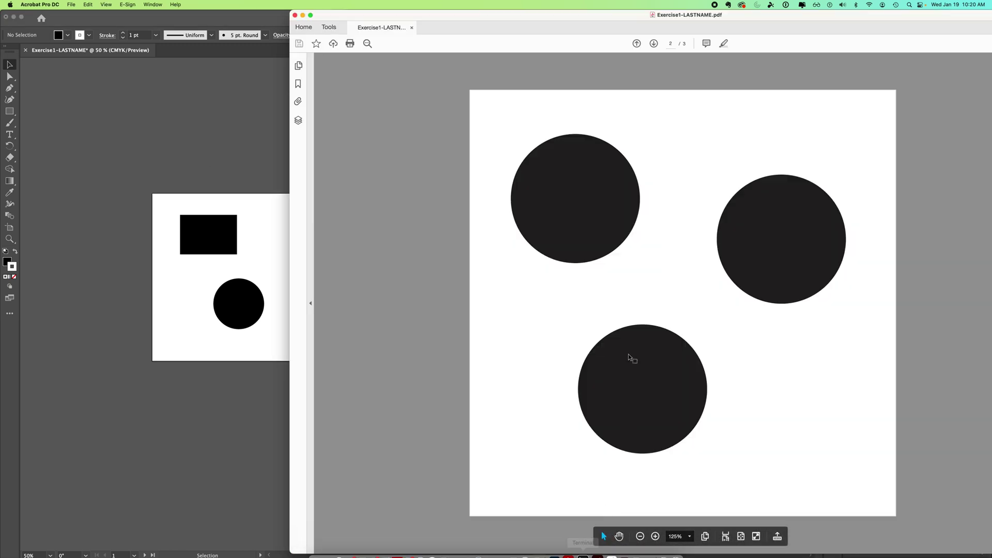
{"action": "left_click", "coordinate": [653, 44]}
- Maximize Acrobat and show the Page Thumbnails pane for all three pages
{"action": "double_click", "coordinate": [680, 15]}
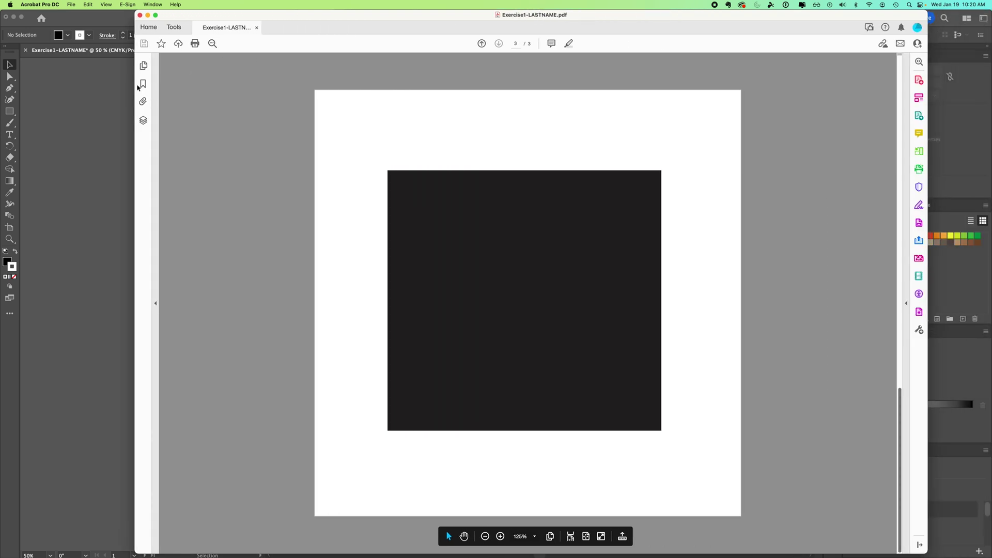
{"action": "left_click", "coordinate": [143, 85]}
{"action": "left_click", "coordinate": [144, 65]}
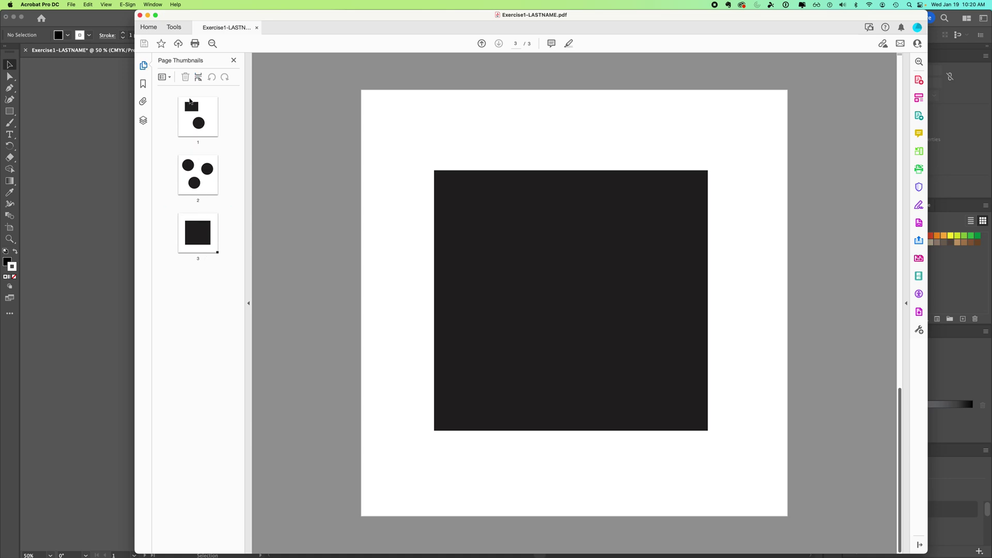
{"action": "left_click_drag", "start_coordinate": [428, 15], "coordinate": [334, 13]}
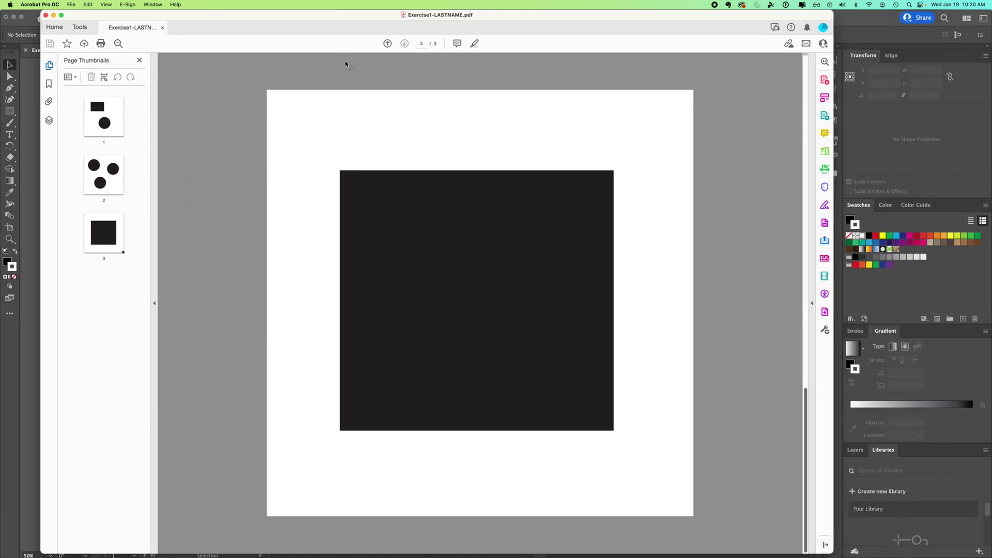